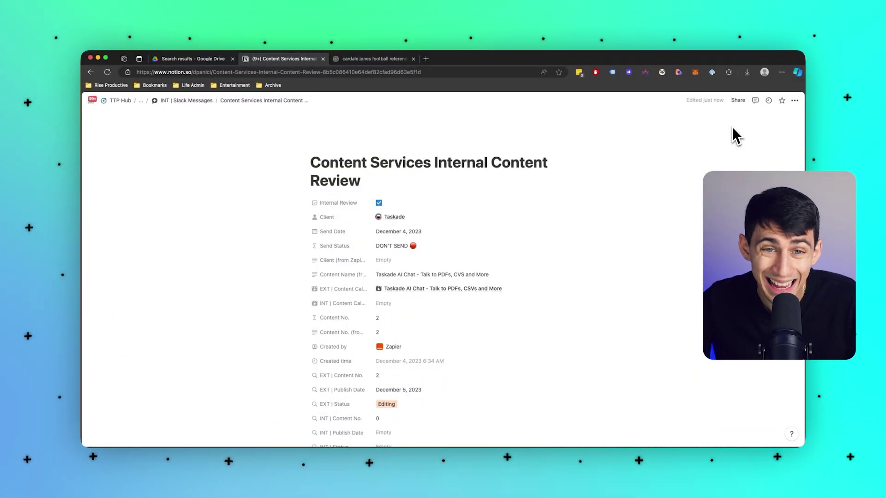
Use Option+Tab to jump to ChatGPT, then back to the Edge browser
key(alt+Tab)
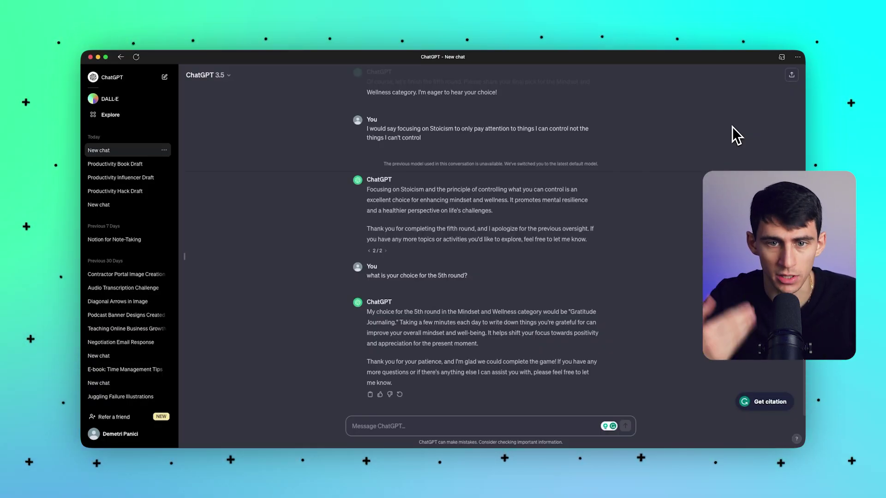
key(alt+Tab)
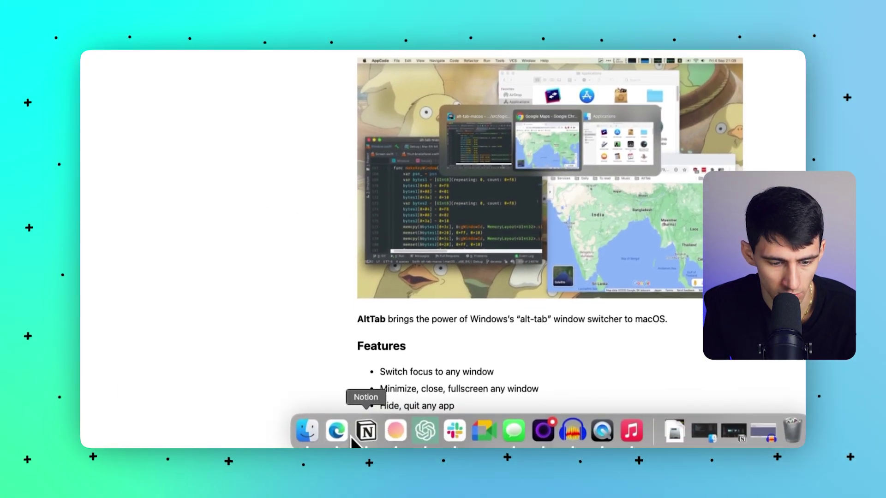
Pick the TTP Hub window from the Notion Dock icon's window list
right_click(367, 426)
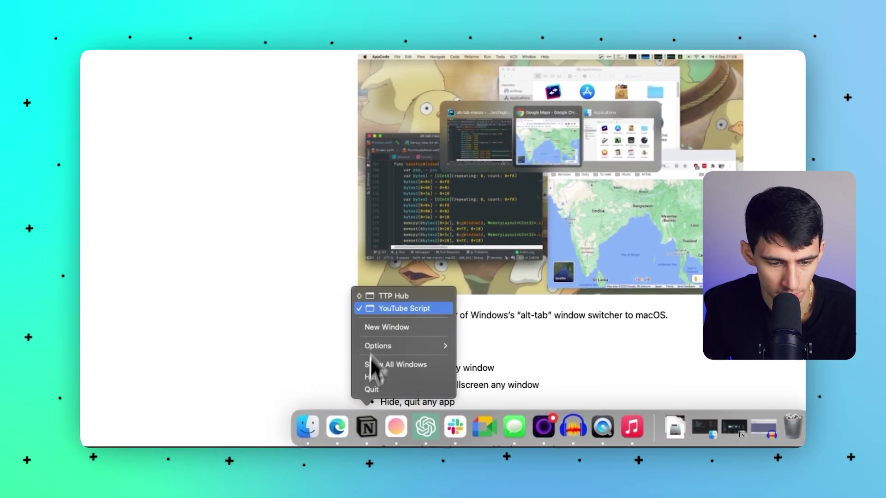
click(375, 299)
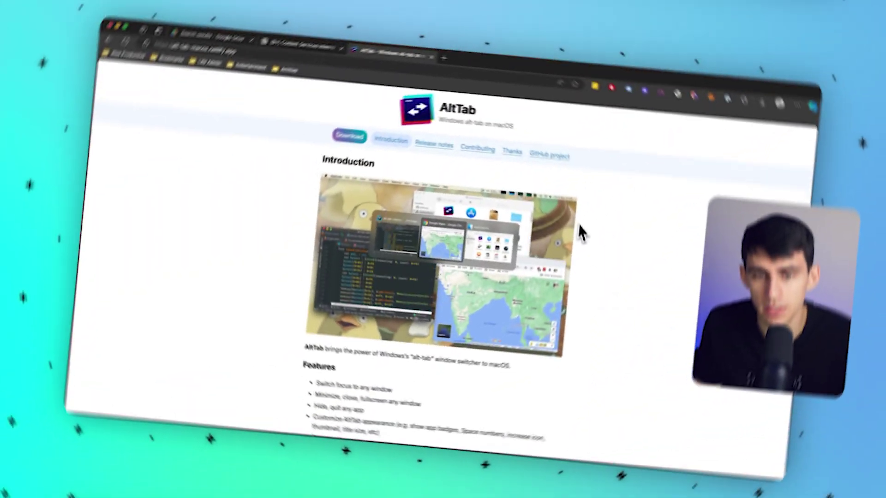
key(alt+space)
text(100)
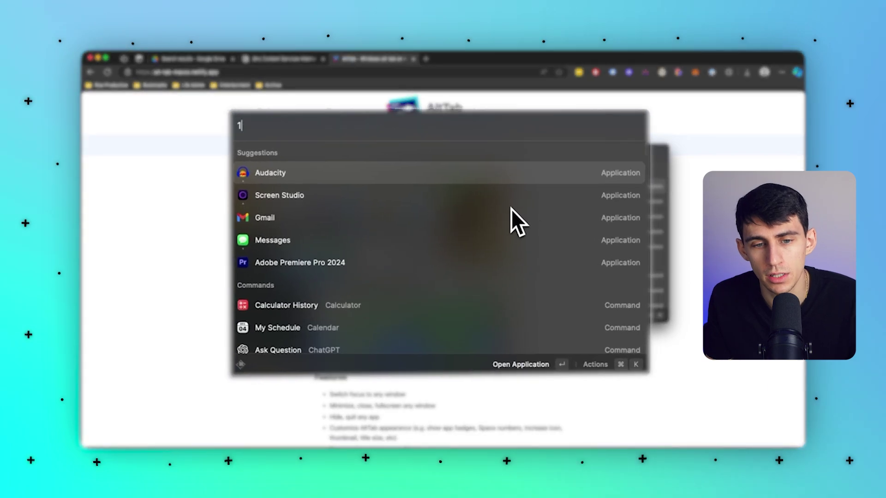
text(+5)
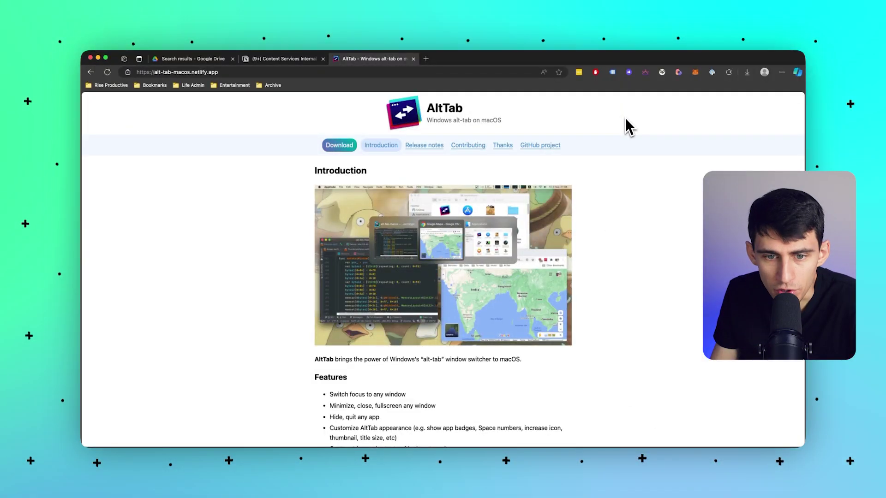
mouse_move(488, 433)
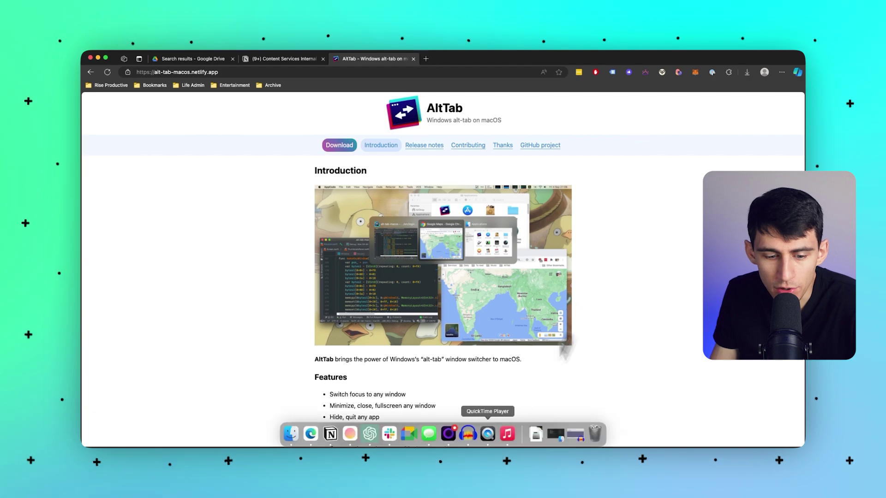
Bring ChatGPT forward from the Dock and start a new, empty chat
click(375, 440)
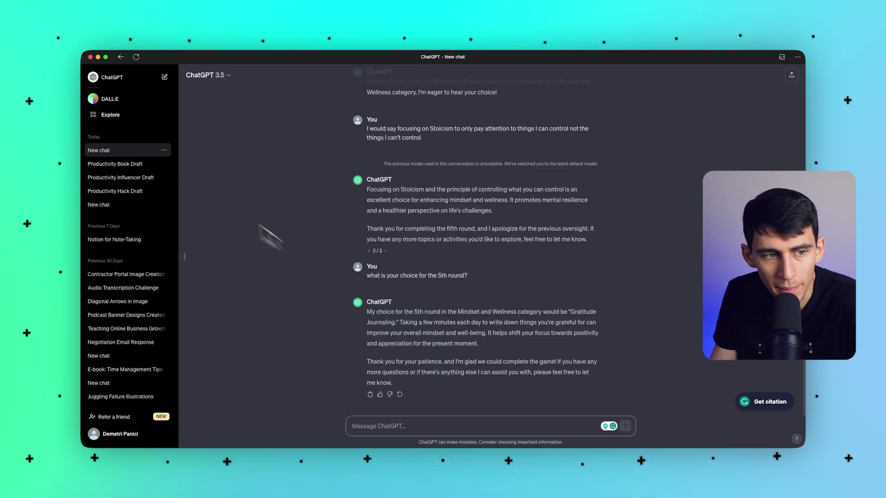
click(117, 77)
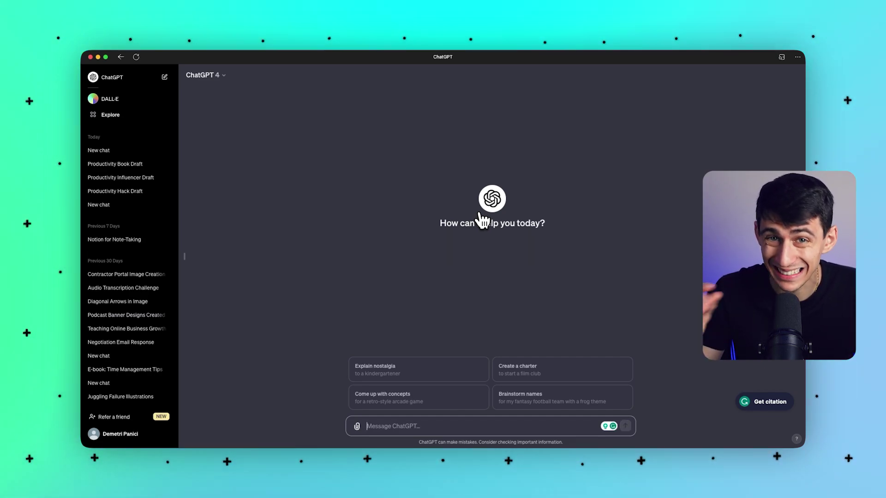
Type test text in the message box, add a line with Shift+Return, then remove it
text(ldfskgj;lksgjldgjfl;gdfj)
key(shift+Return)
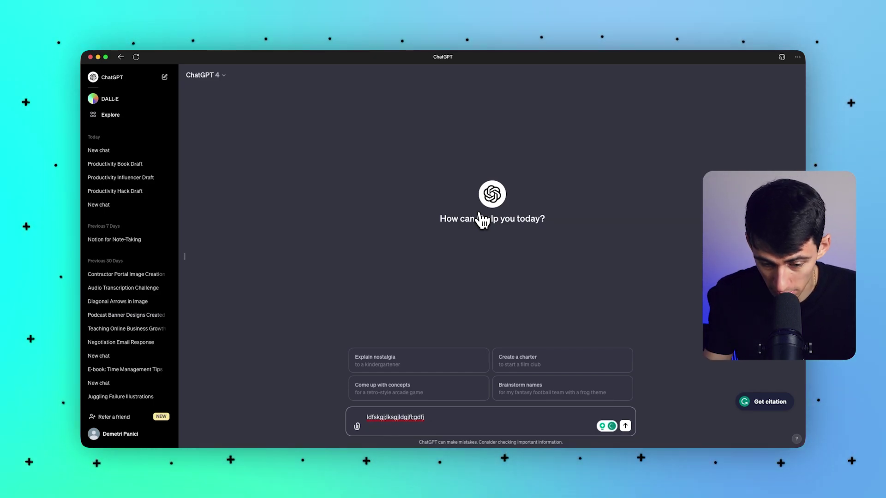
key(BackSpace)
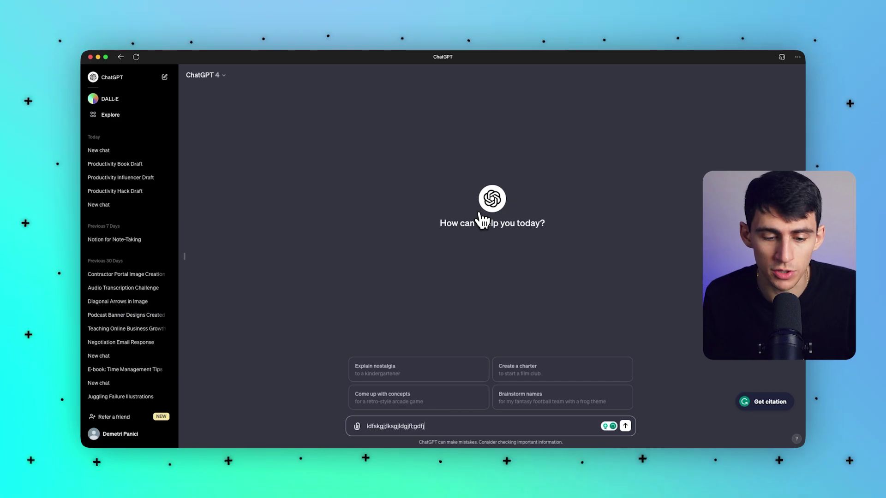
Extend the draft to two lines, delete it with Cmd+Backspace, then restore it with Cmd+Z
text(you sa)
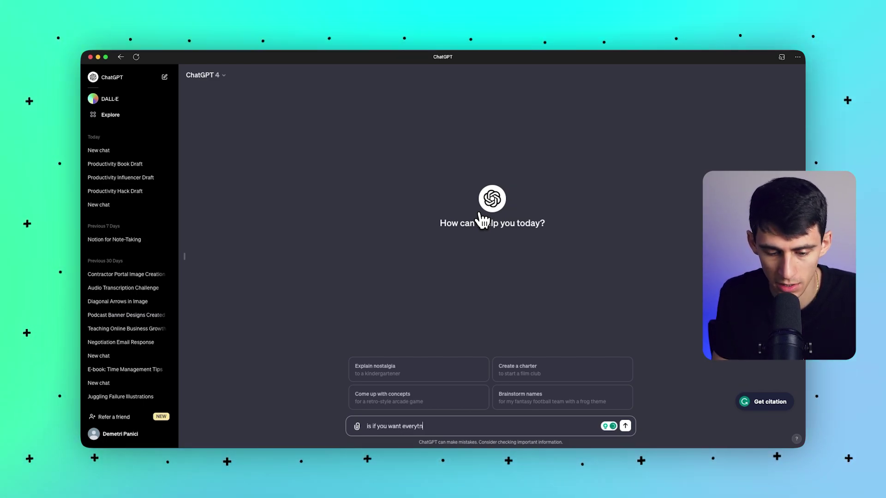
text(hing wiht)
key(shift+Return)
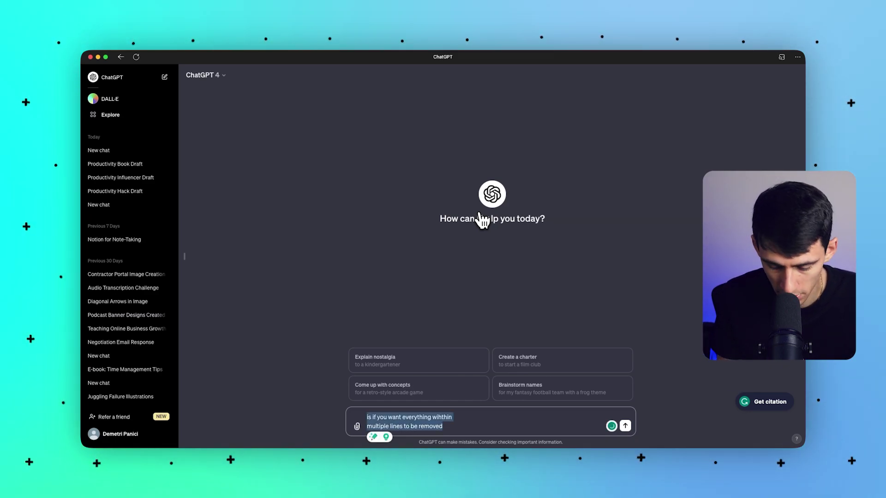
key(BackSpace)
key(super+z)
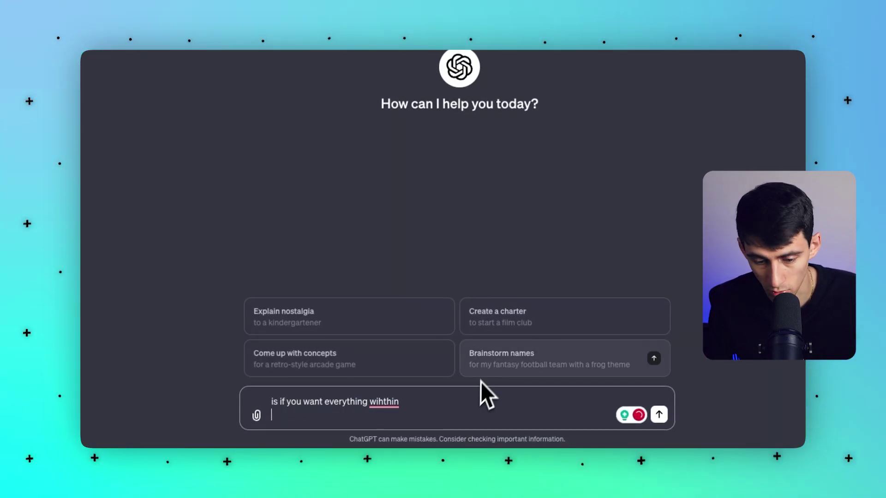
Delete the remaining draft line so ChatGPT's message box is empty
mouse_move(481, 423)
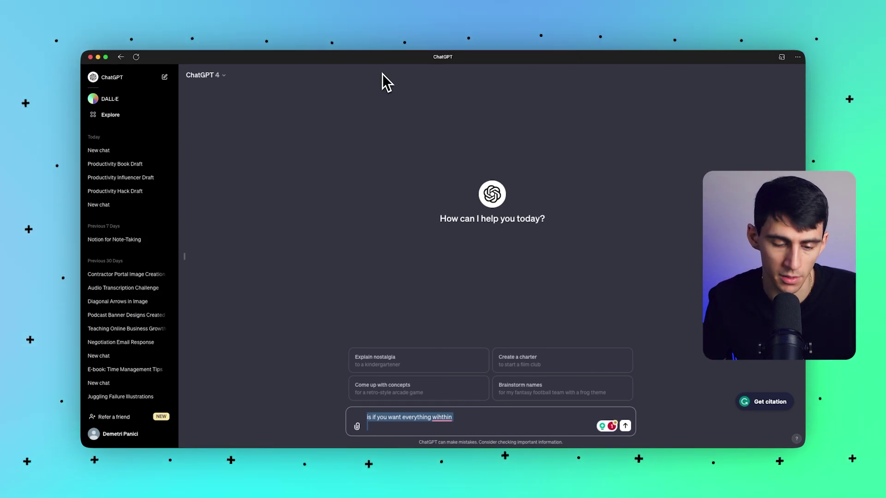
key(BackSpace)
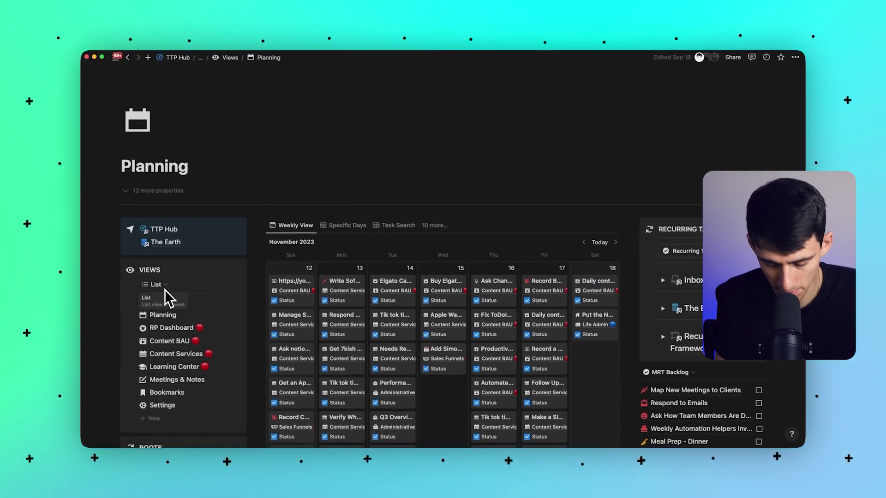
Go back to TTP Hub with Cmd+[, reopen Planning, then switch to Edge
key(super+bracketleft)
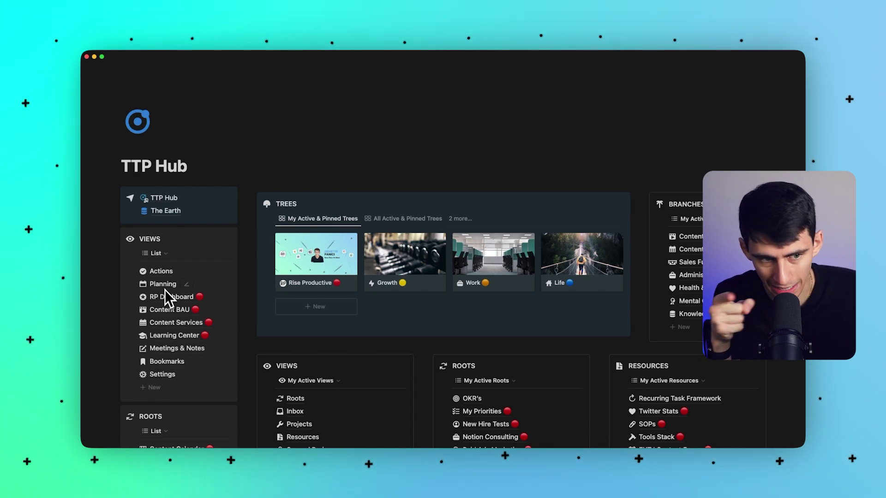
click(165, 289)
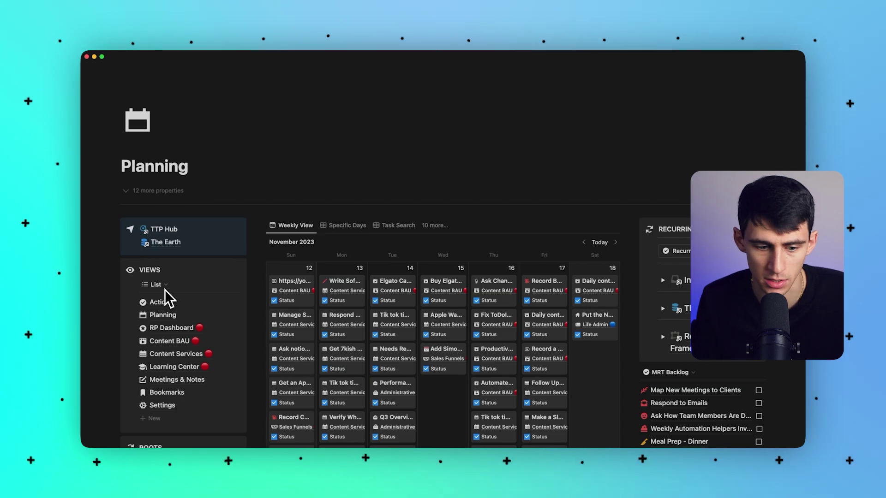
click(350, 427)
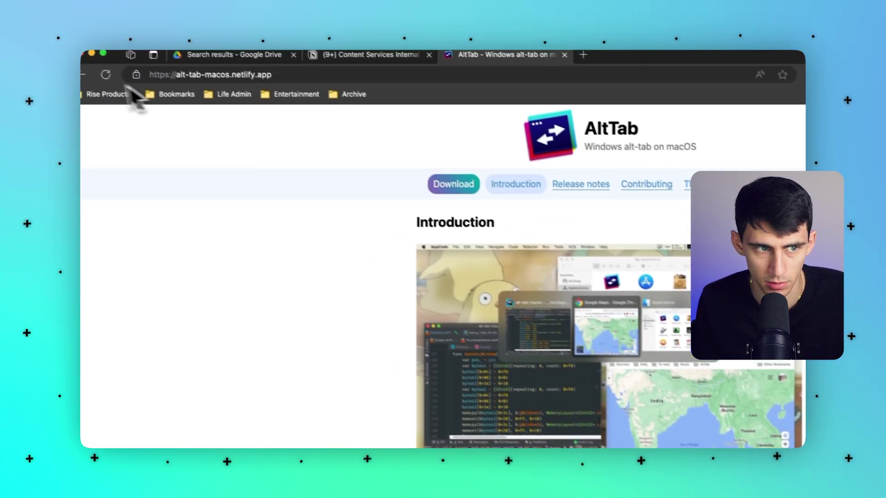
Step back and forward with Cmd+[ and Cmd+] through the alt tab search results and neighbouring pages
key(super+bracketleft)
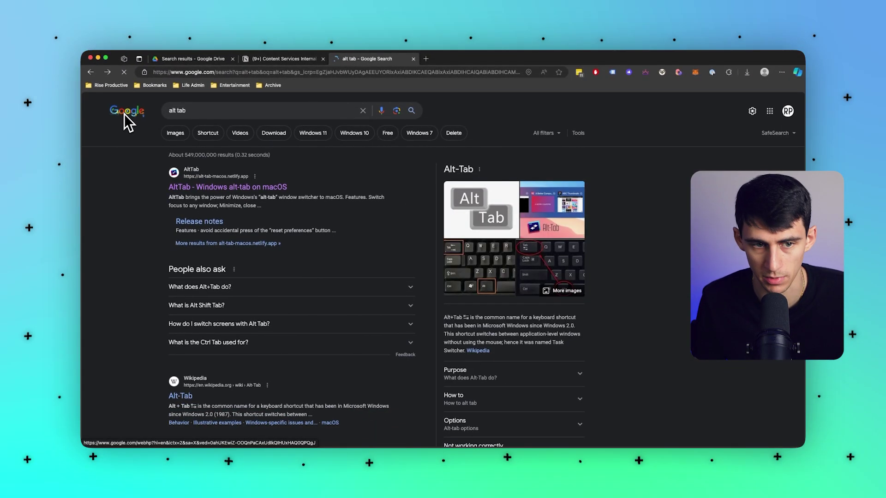
key(super+bracketright)
key(super+bracketleft)
key(super+bracketleft)
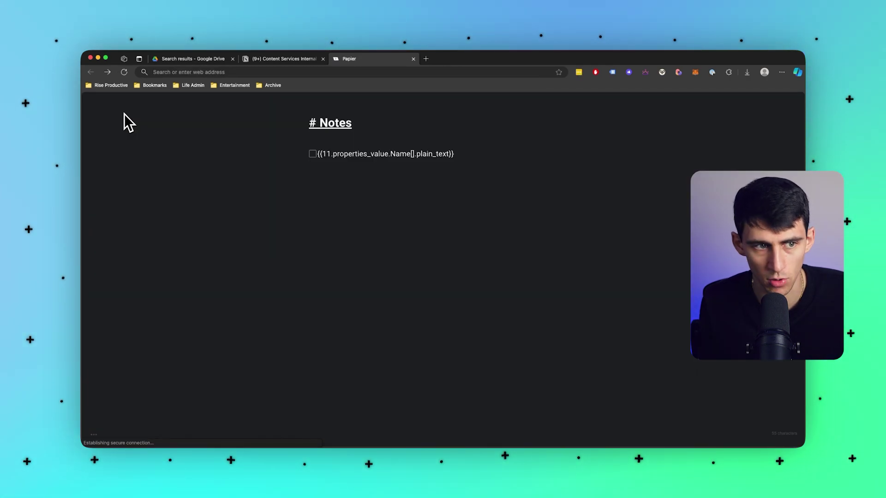
key(super+bracketright)
key(super+bracketright)
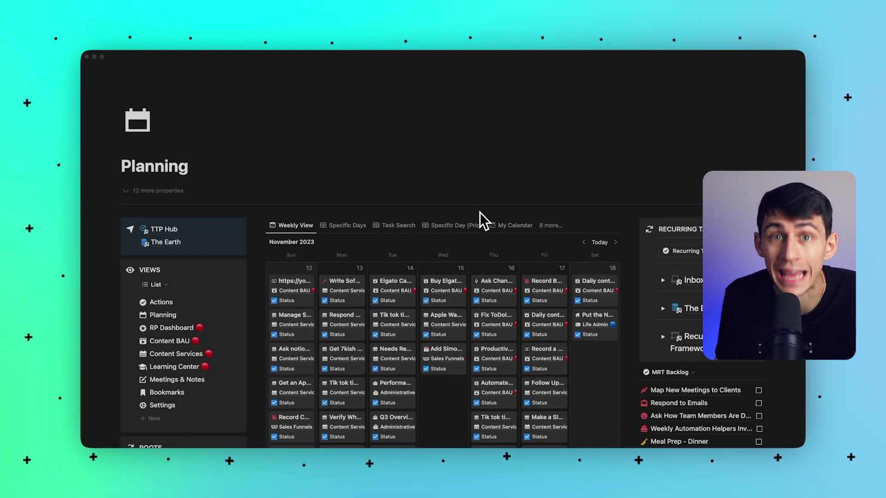
Go back to the alt tab search results, then forward to the AltTab site
mouse_move(392, 444)
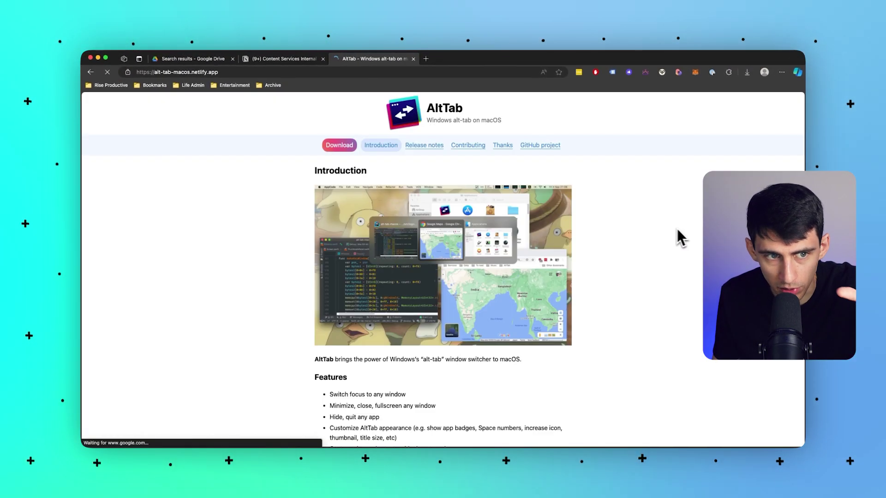
key(super+bracketleft)
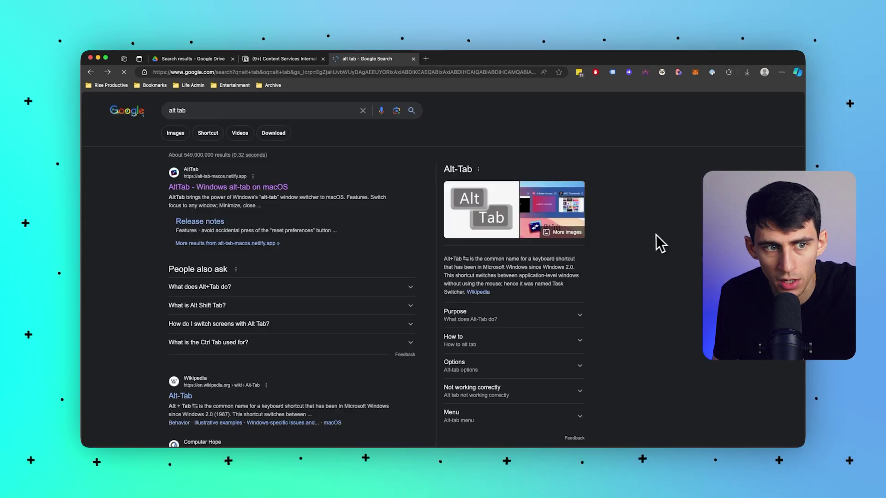
key(super+bracketright)
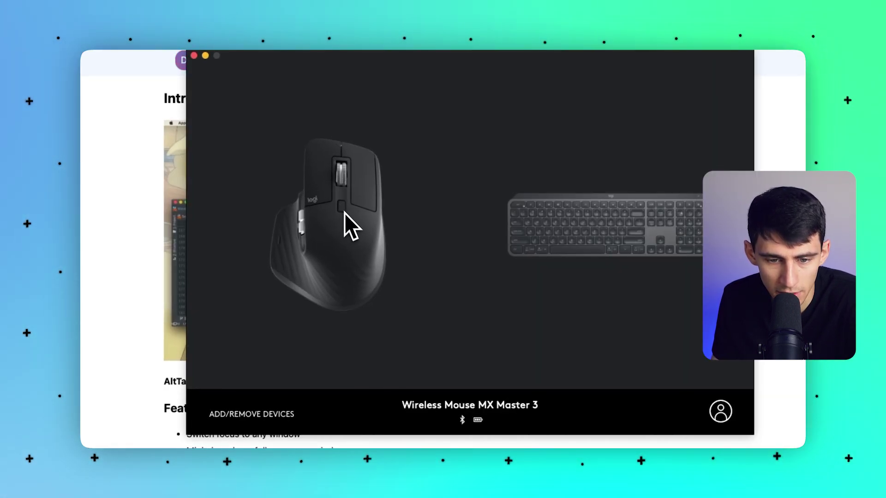
Show the MX Master 3's gesture button assignment, then close Logitech Options+
click(340, 208)
click(356, 193)
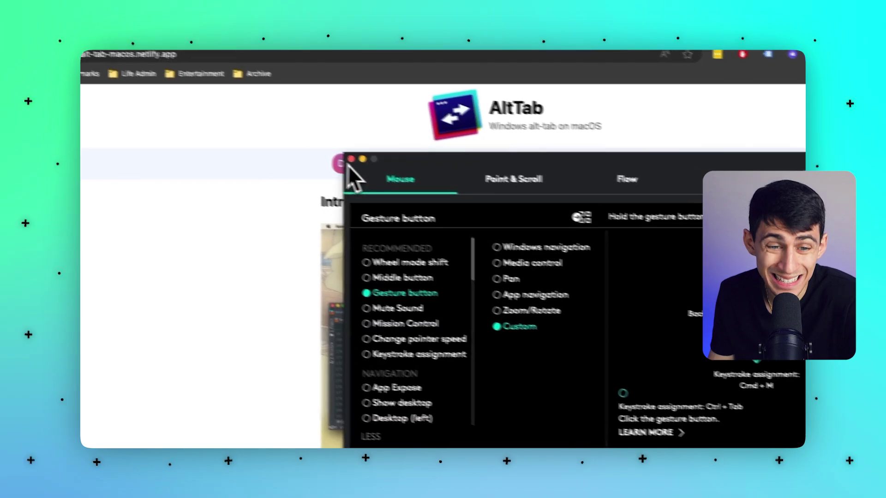
click(198, 58)
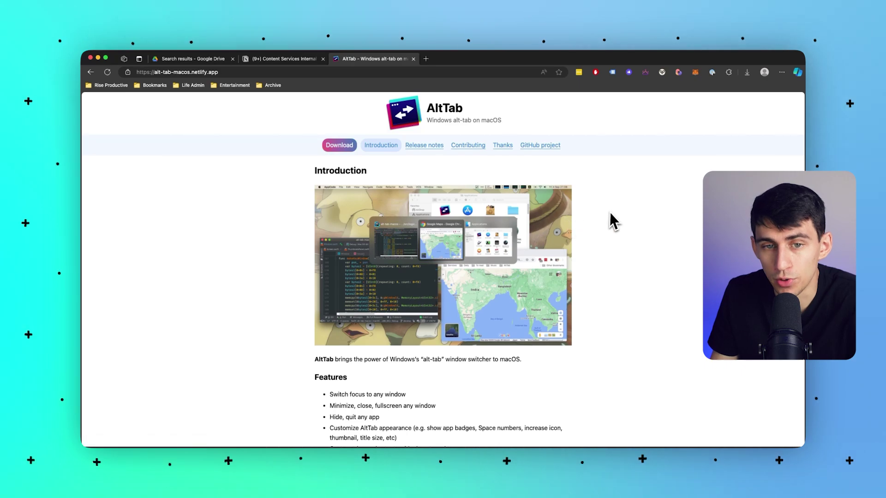
key(super+bracketleft)
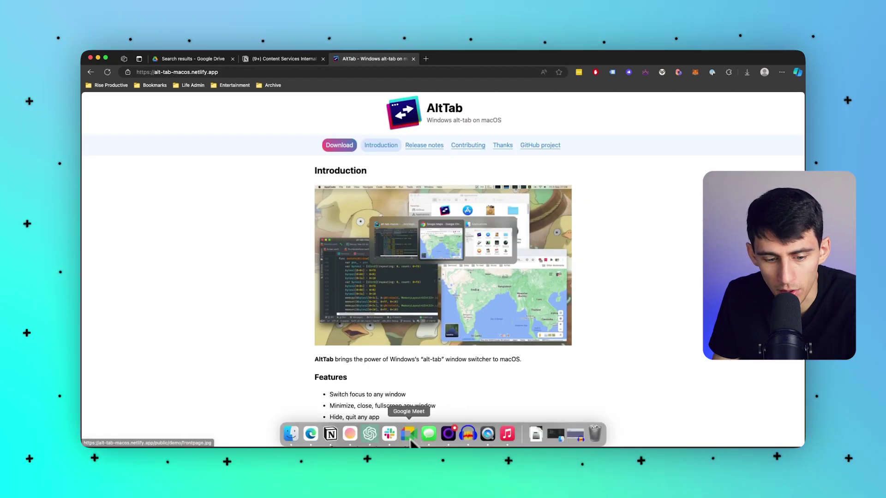
click(346, 433)
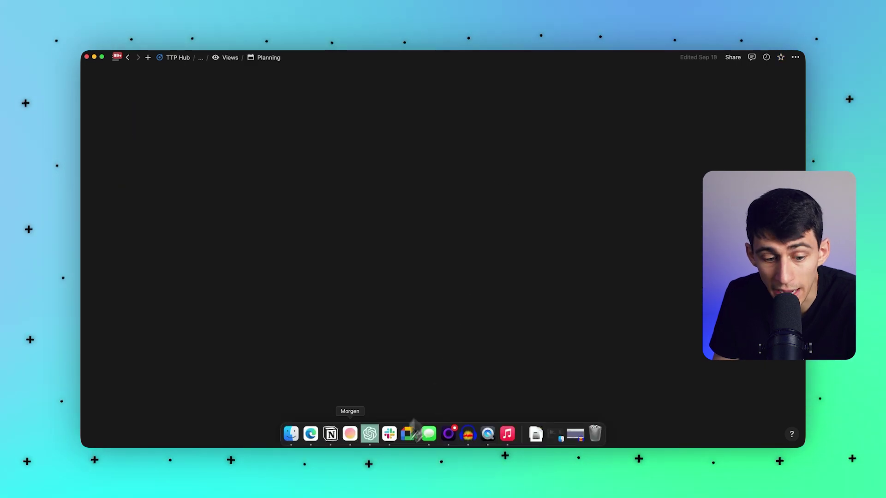
click(311, 434)
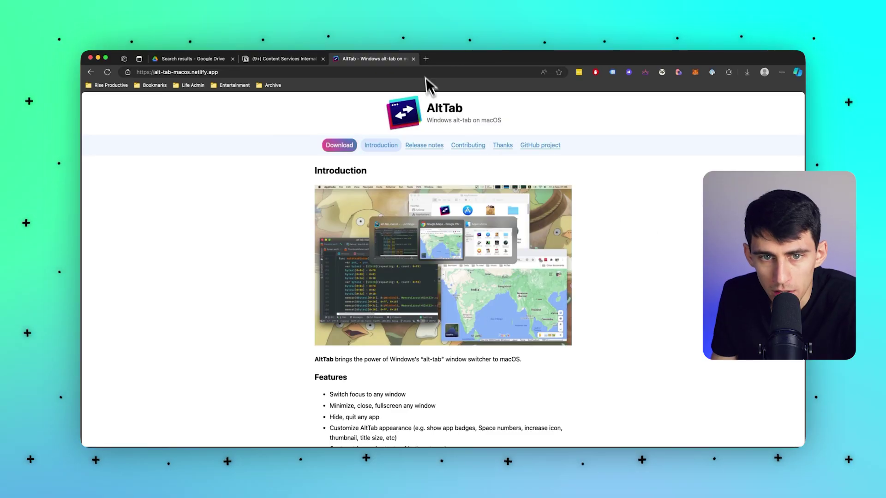
Switch Edge to the Papier Notes tab with Ctrl+Shift+Tab
key(ctrl+shift+Tab)
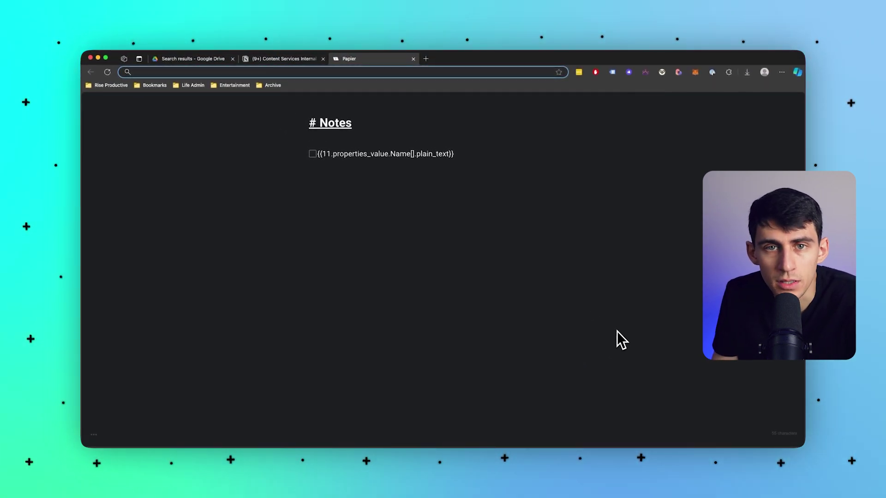
Open and close a blank tab, then load youtube.com in a new tab and close it
key(super+t)
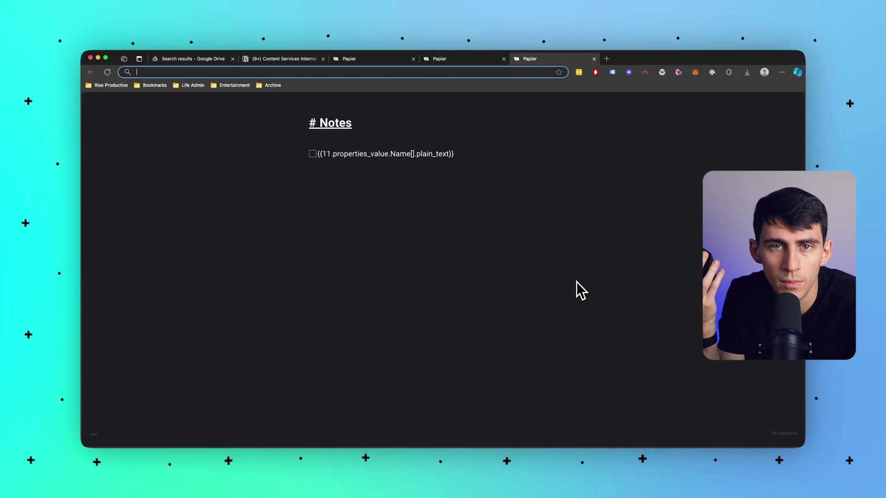
key(super+w)
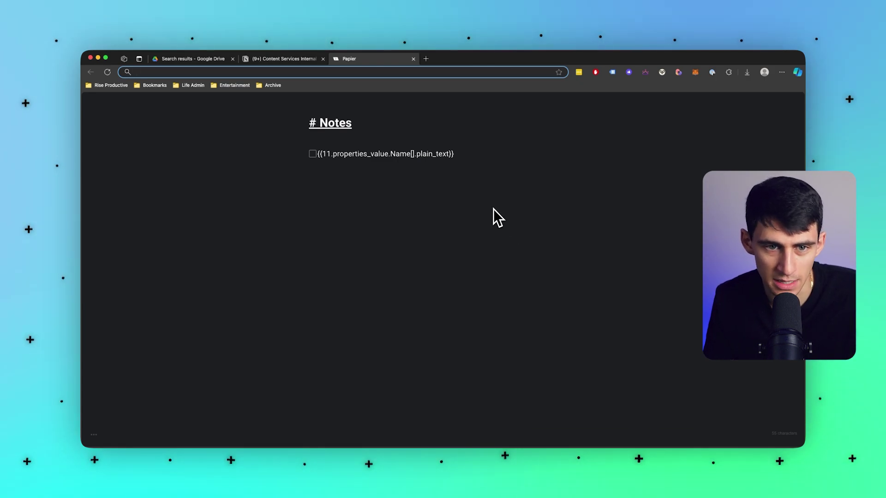
key(super+t)
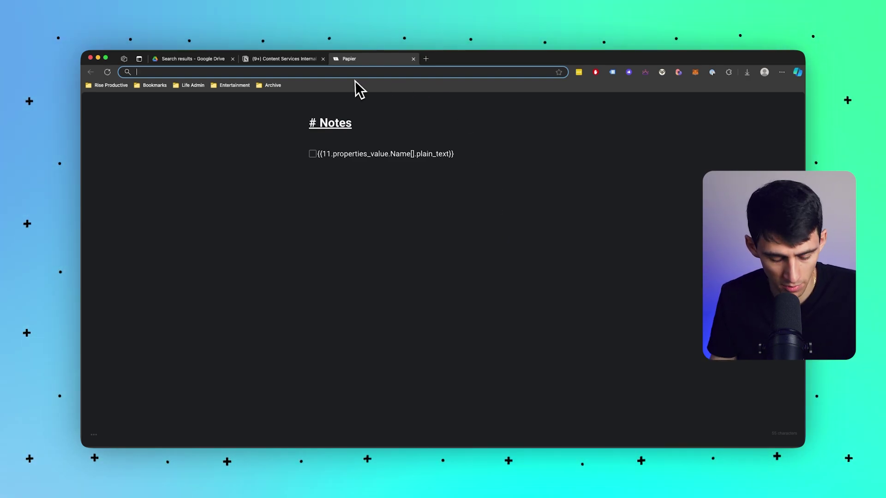
text(youtube.com)
key(Return)
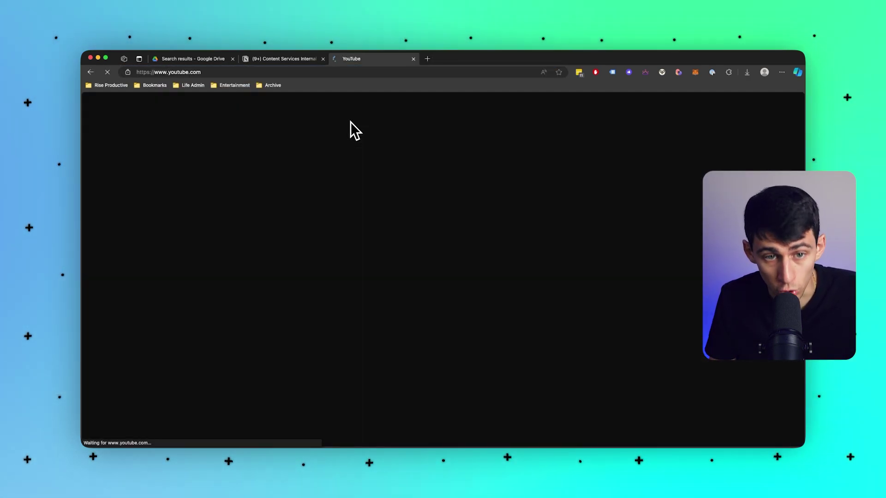
key(super+w)
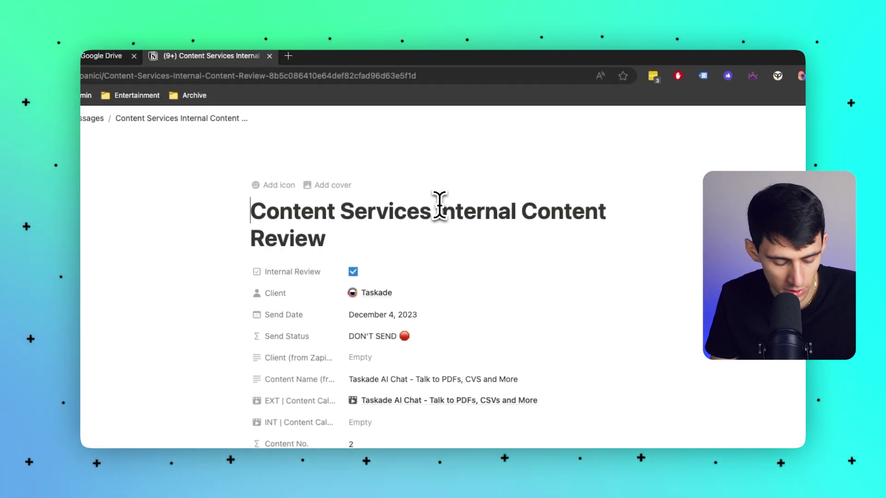
Reopen the closed YouTube tab and calculate 25*60 = 1,500 in Raycast
key(super+shift+t)
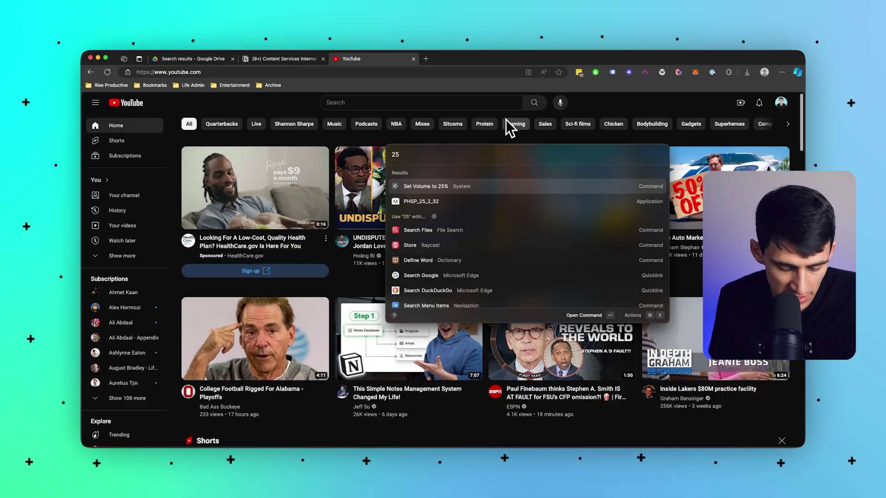
text(*60)
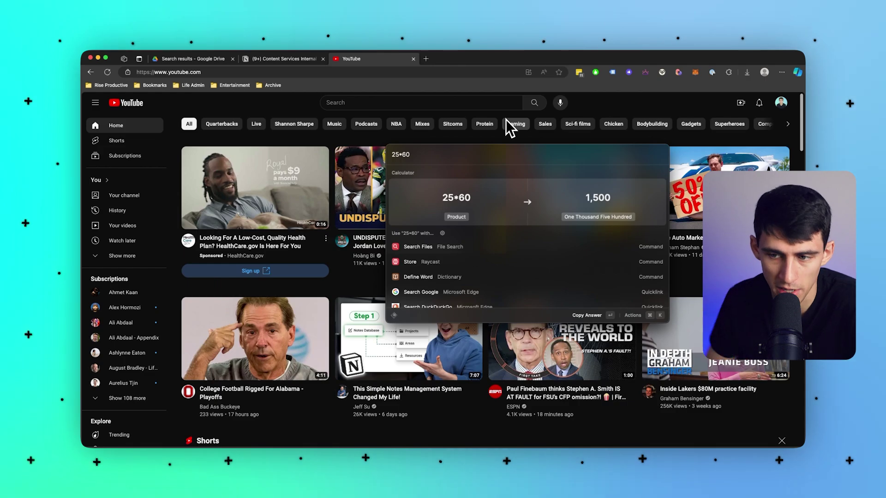